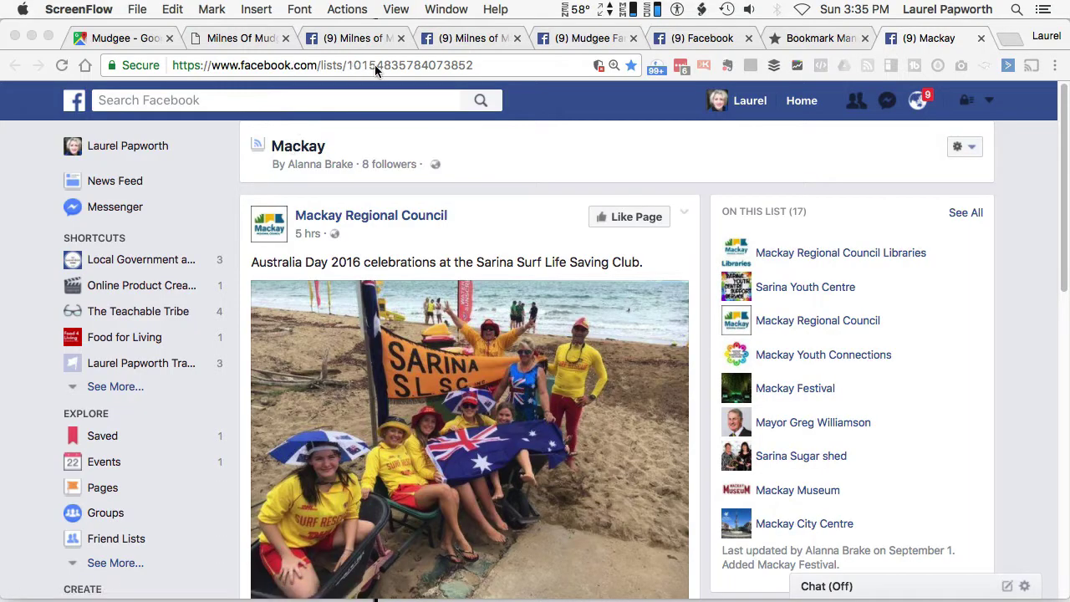
Highlight the list ID in the address bar, then switch to the Mudgee Farmers Market page.
double_click(376, 67)
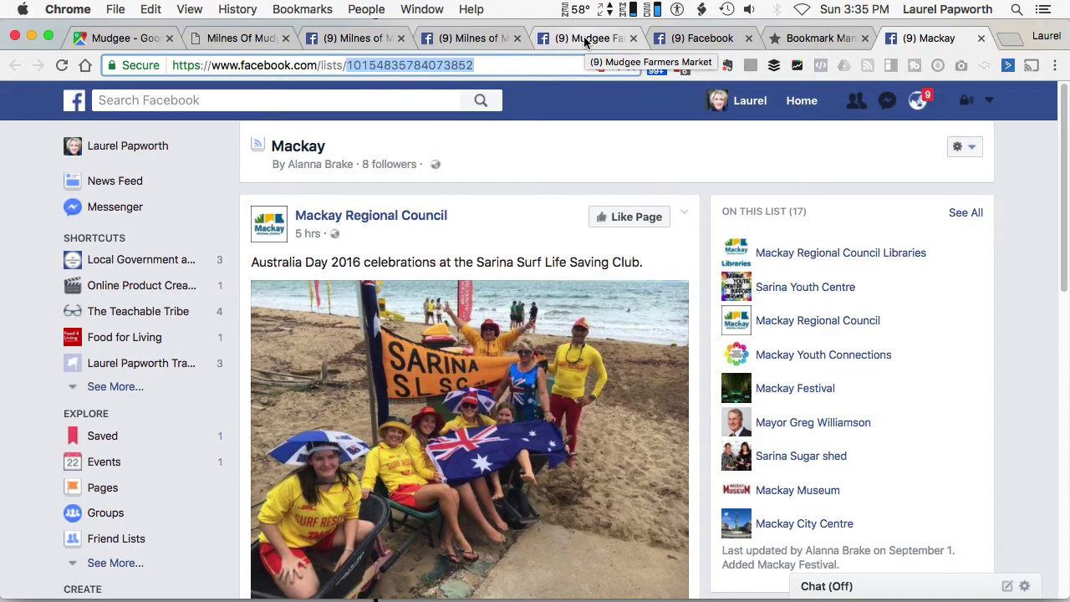
left_click(585, 39)
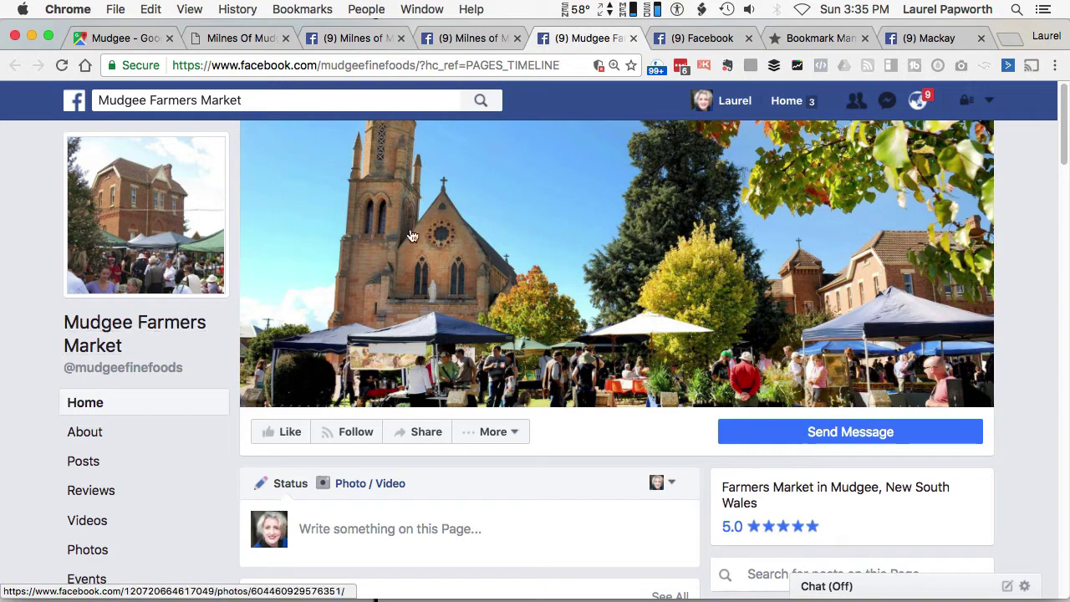
From the News Feed, start creating a new Facebook Page through the account menu.
left_click(690, 38)
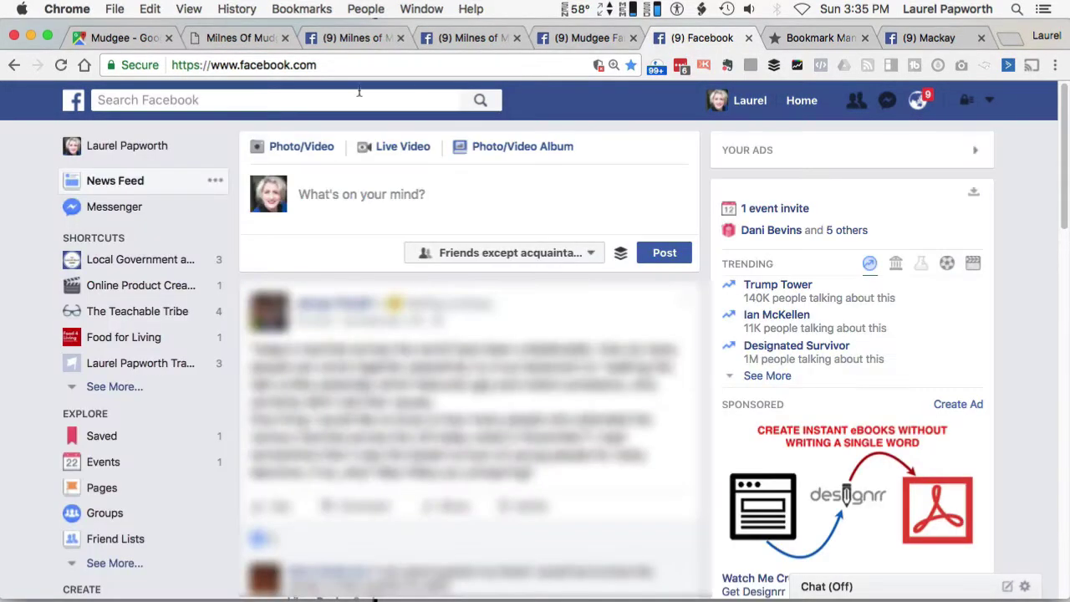
left_click(988, 101)
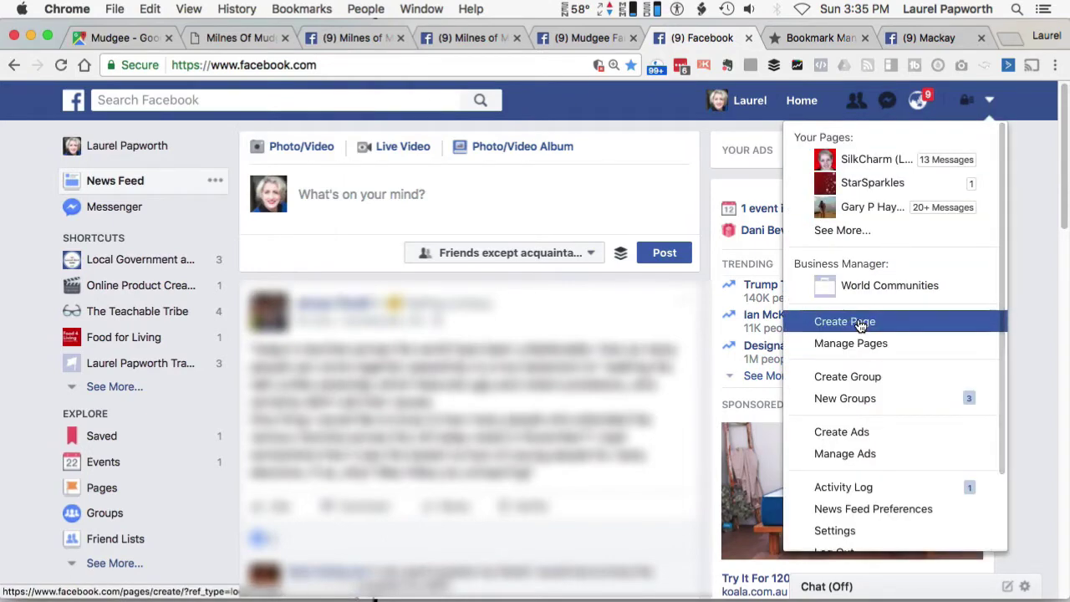
left_click(919, 321)
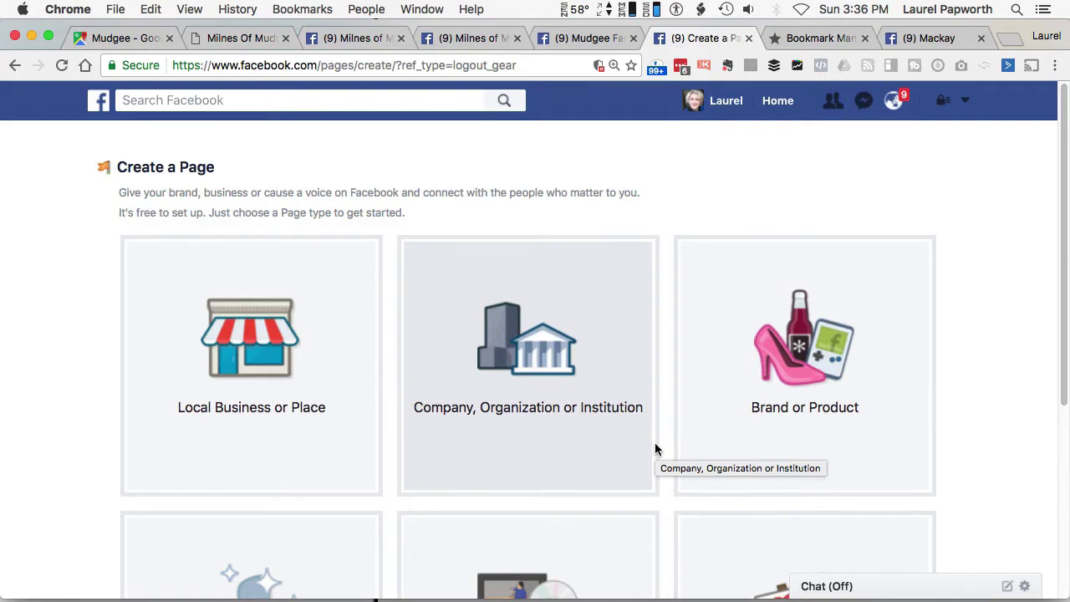
Set up a Company, Organization or Institution page in Food & Beverage Company named 'Social Media for Farmers' & Growers' Markets'.
scroll(723, 410, "down", 5)
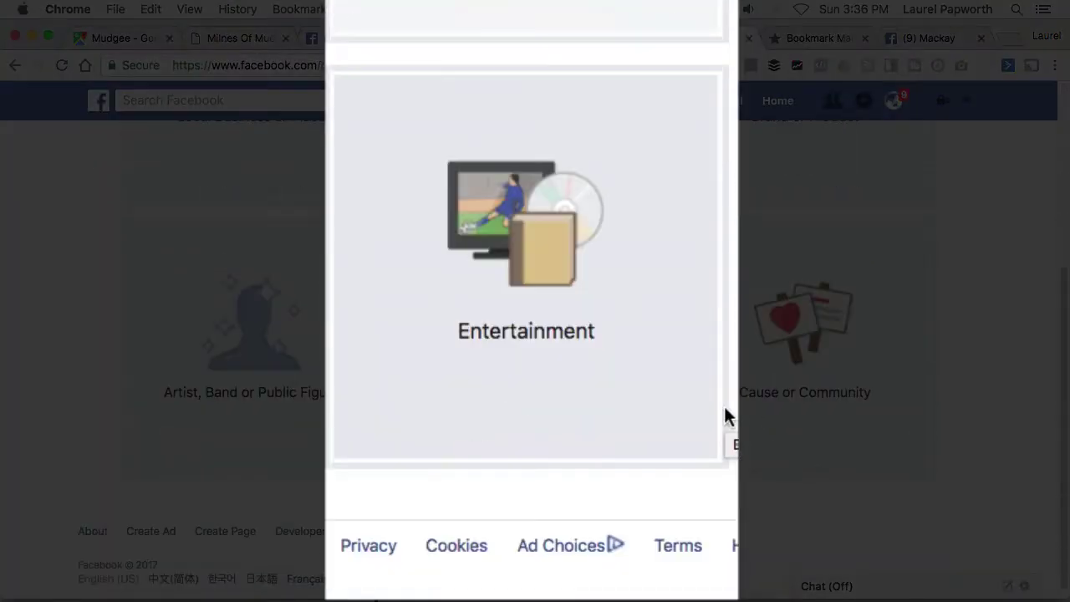
scroll(724, 406, "up", 5)
left_click(514, 284)
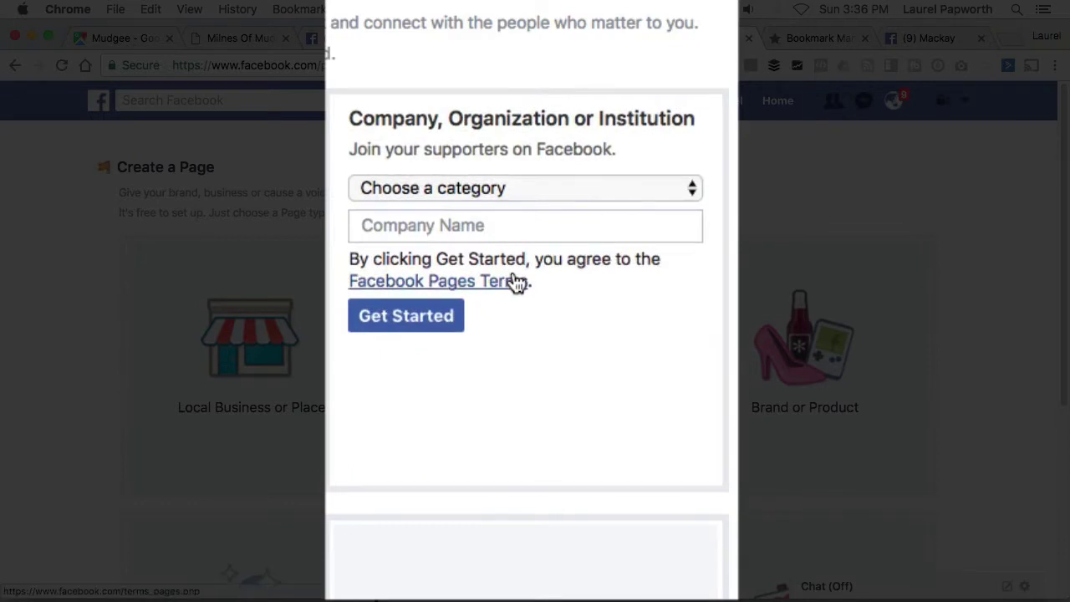
left_click(522, 192)
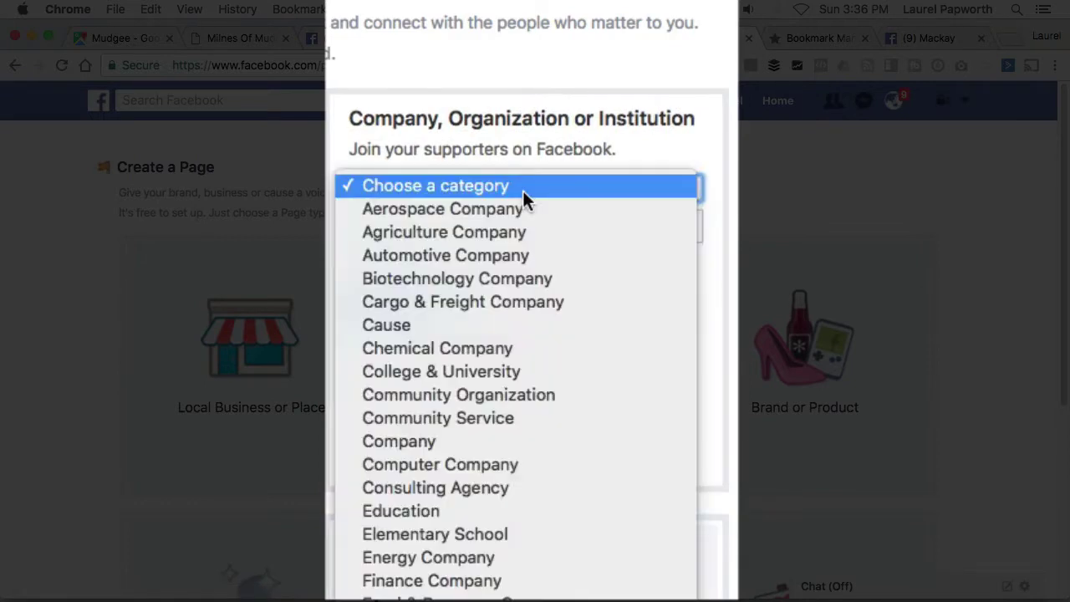
scroll(567, 450, "down", 5)
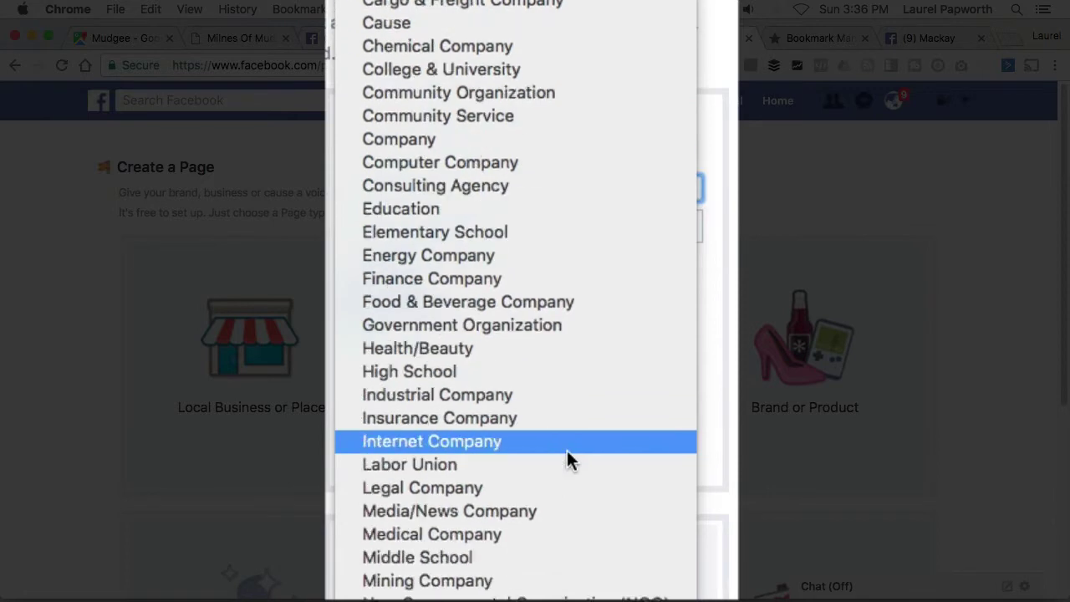
scroll(566, 451, "down", 2)
scroll(567, 451, "down", 2)
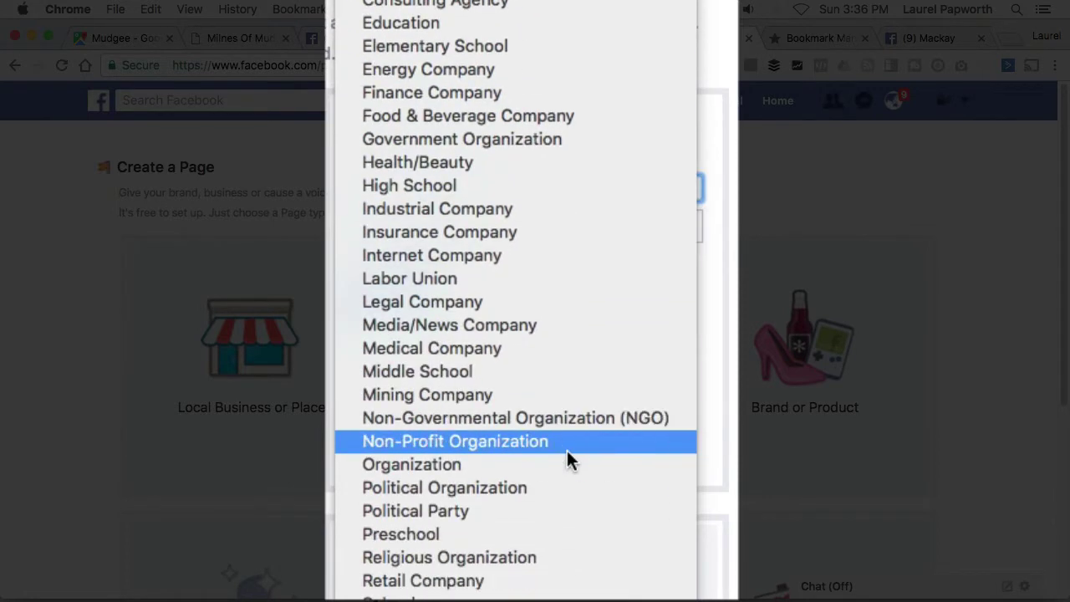
left_click(537, 130)
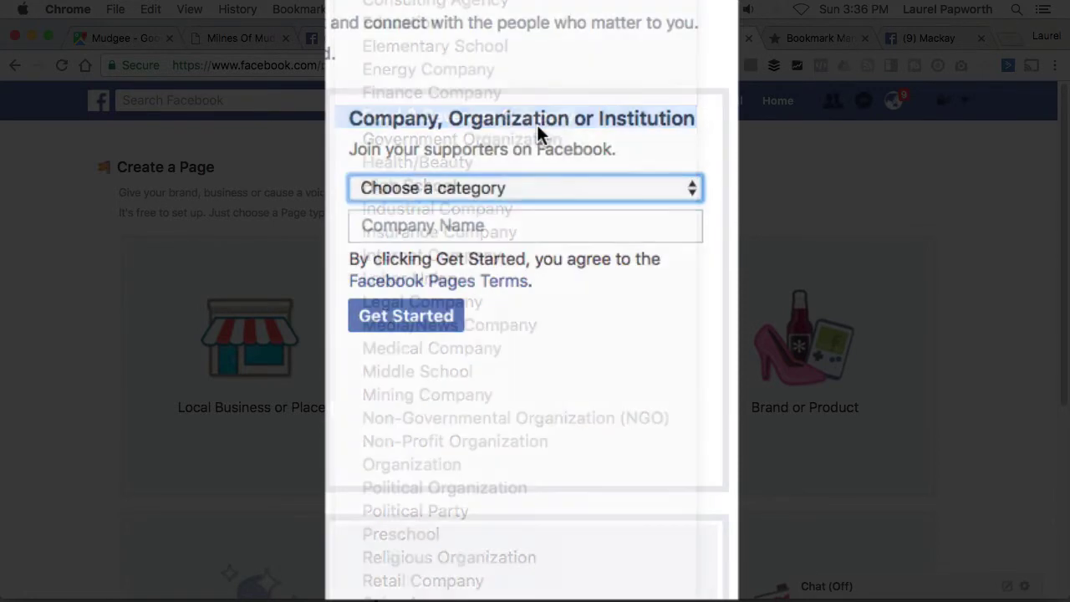
left_click(481, 226)
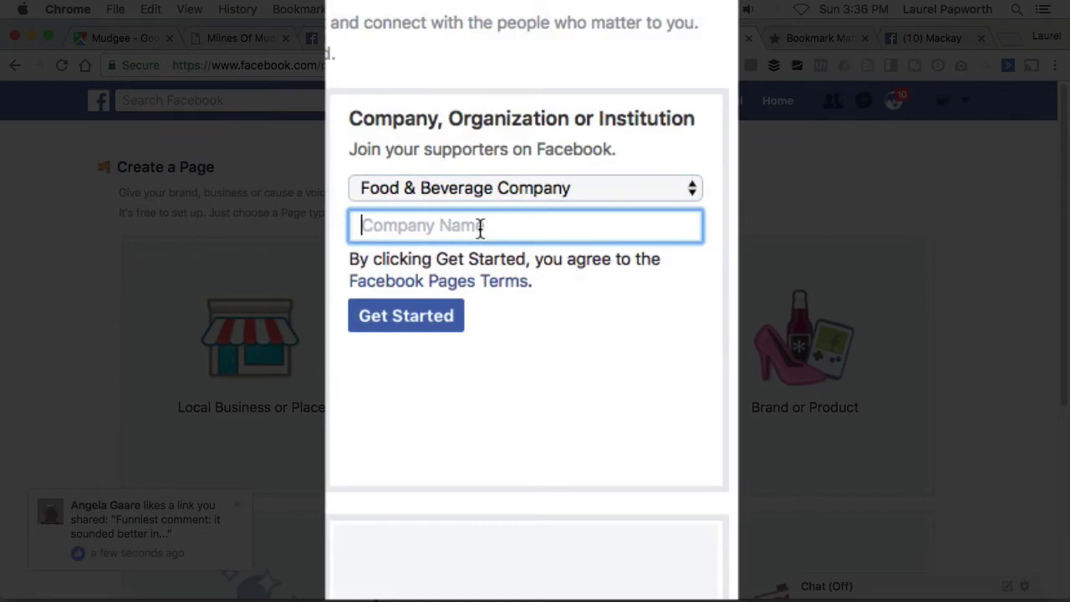
type("Soc")
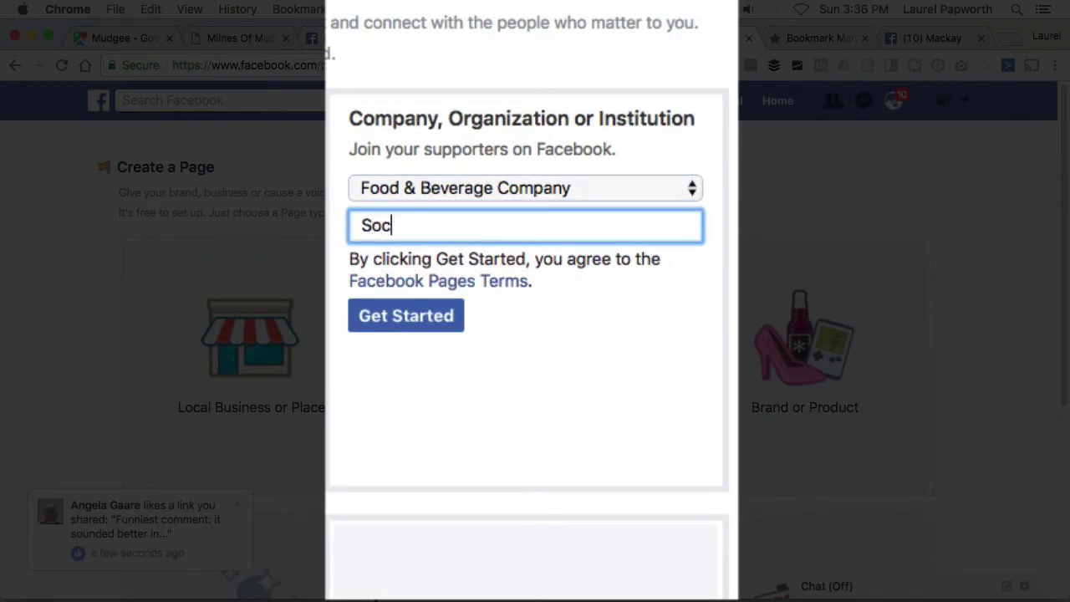
type("ial Media for ")
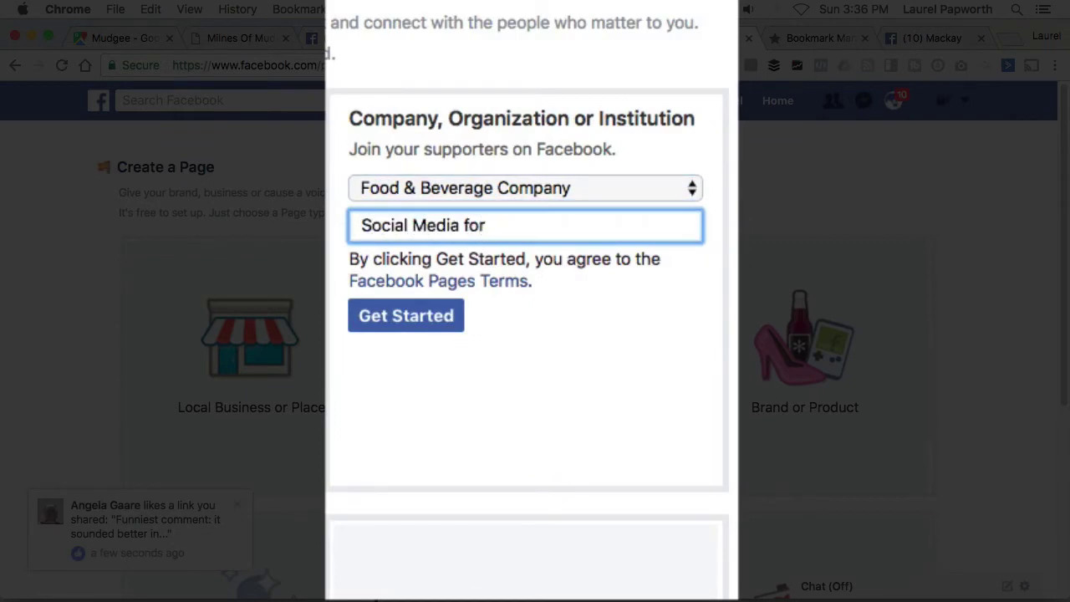
type("Farmers")
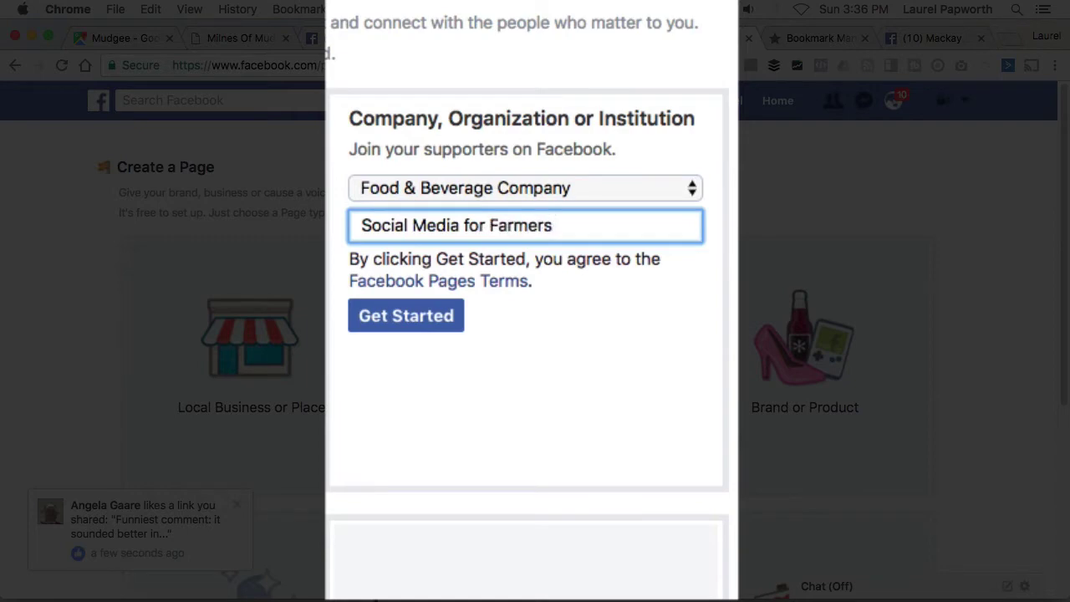
type("' & Growers' Market")
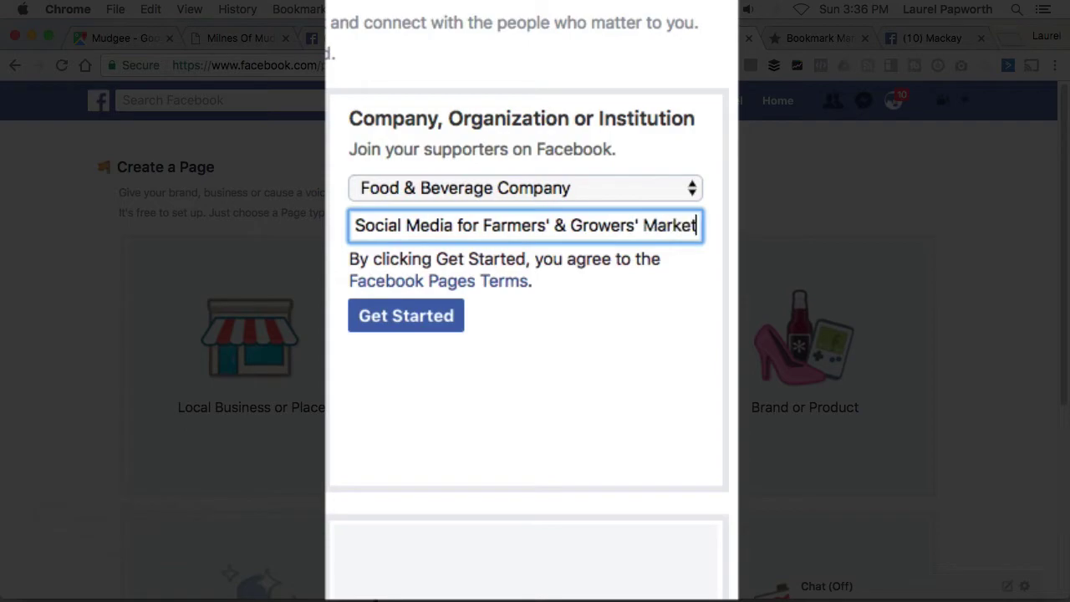
type("s")
Create the page, return to its home view and open its empty Pages Feed.
left_click(423, 331)
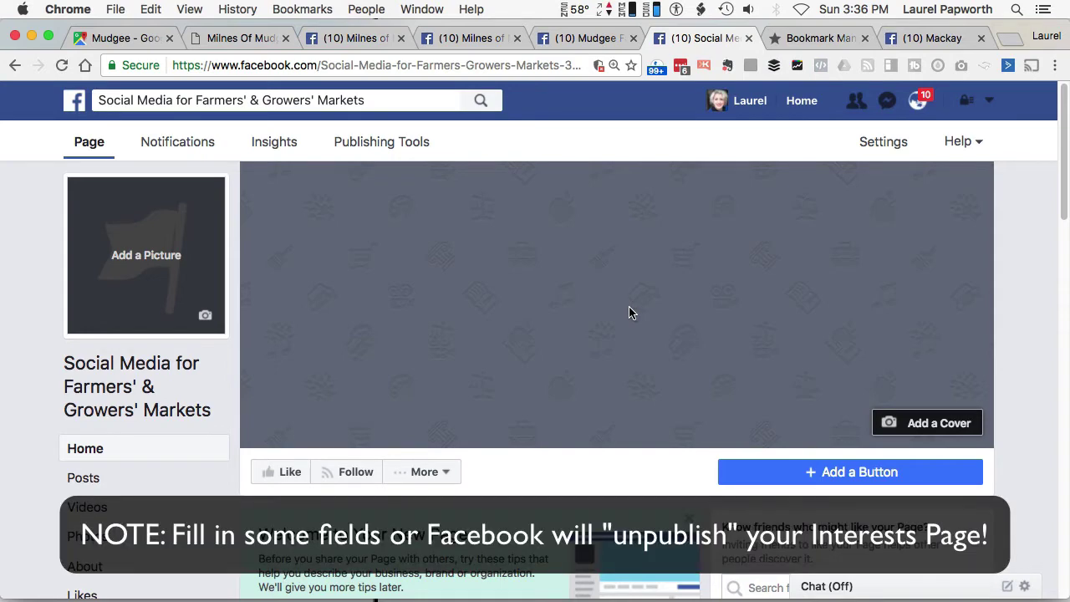
scroll(635, 415, "down", 2)
scroll(635, 416, "down", 3)
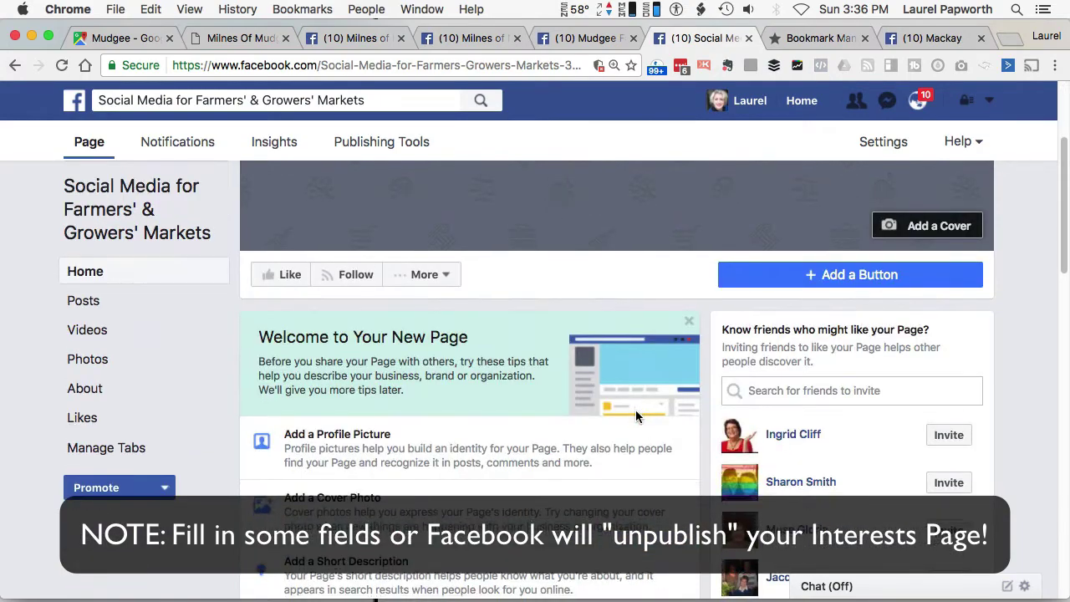
scroll(635, 410, "down", 2)
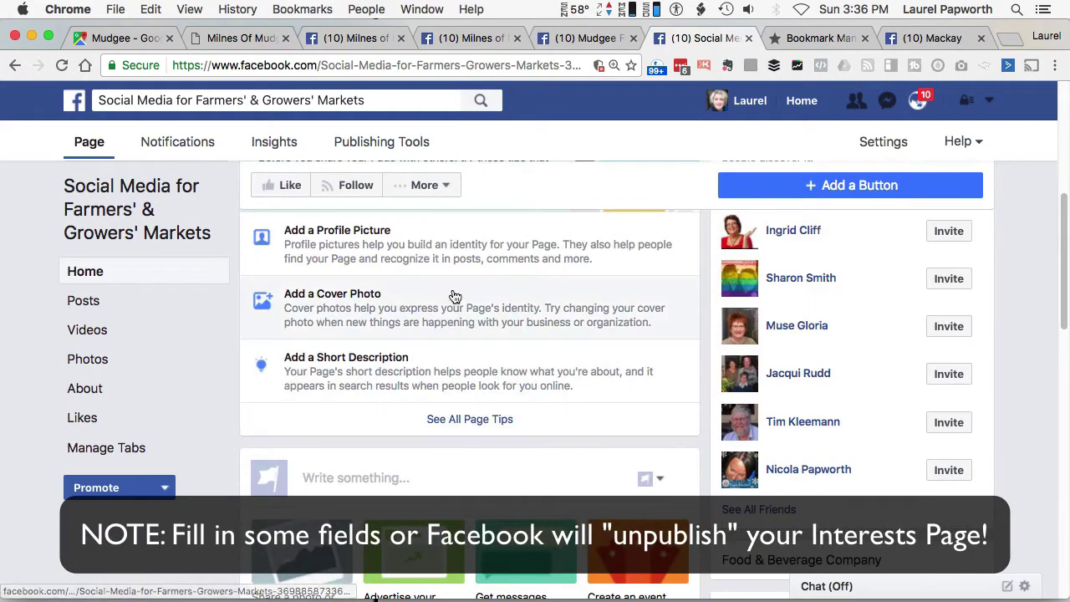
left_click(651, 424)
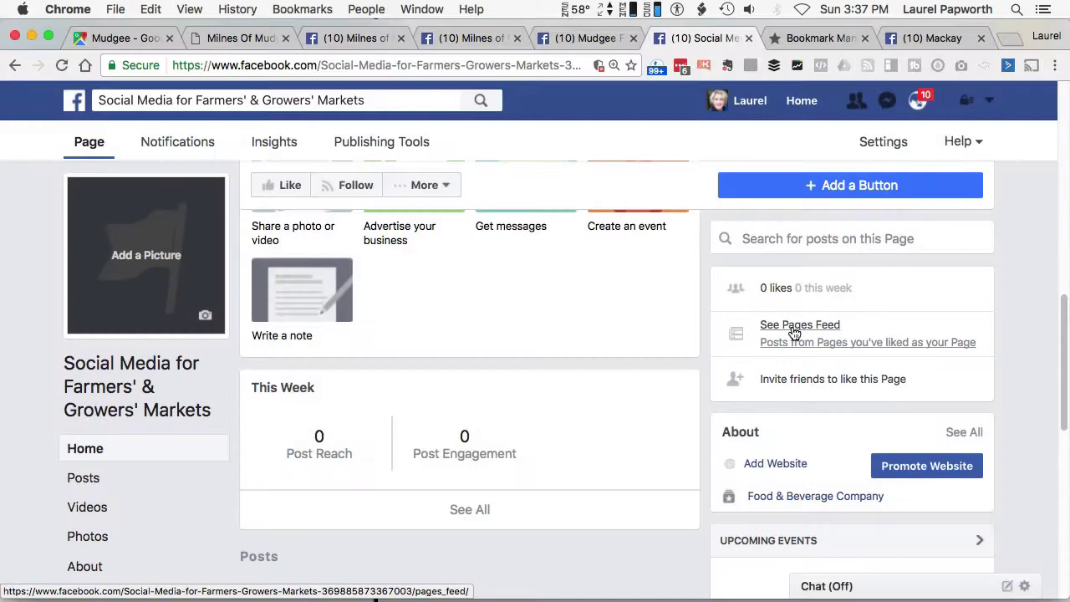
left_click(792, 326)
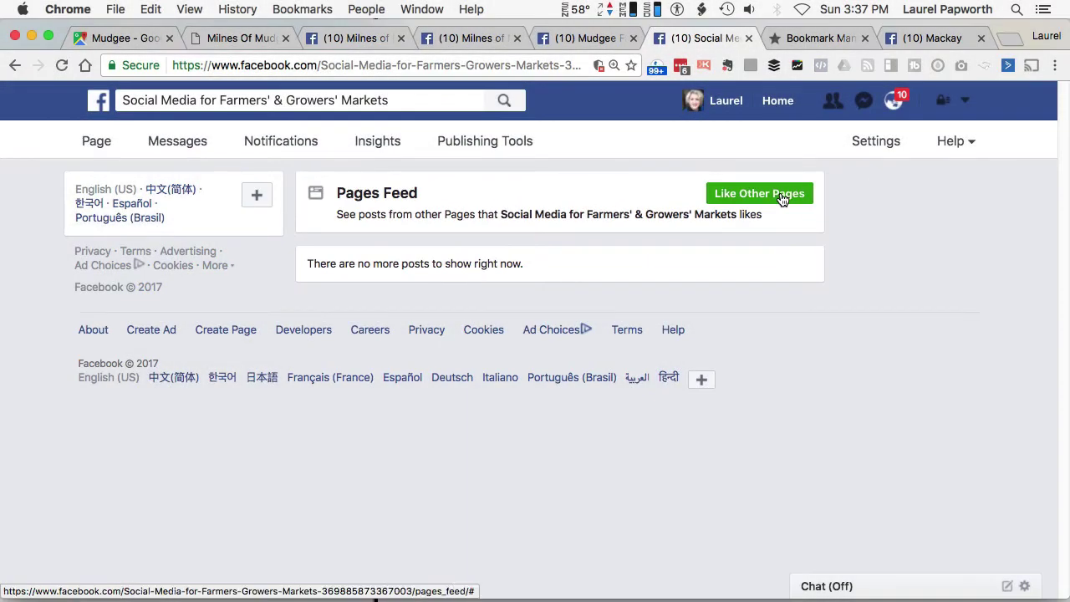
Switch to the Mudgee Farmers Market page and reload it.
left_click(593, 40)
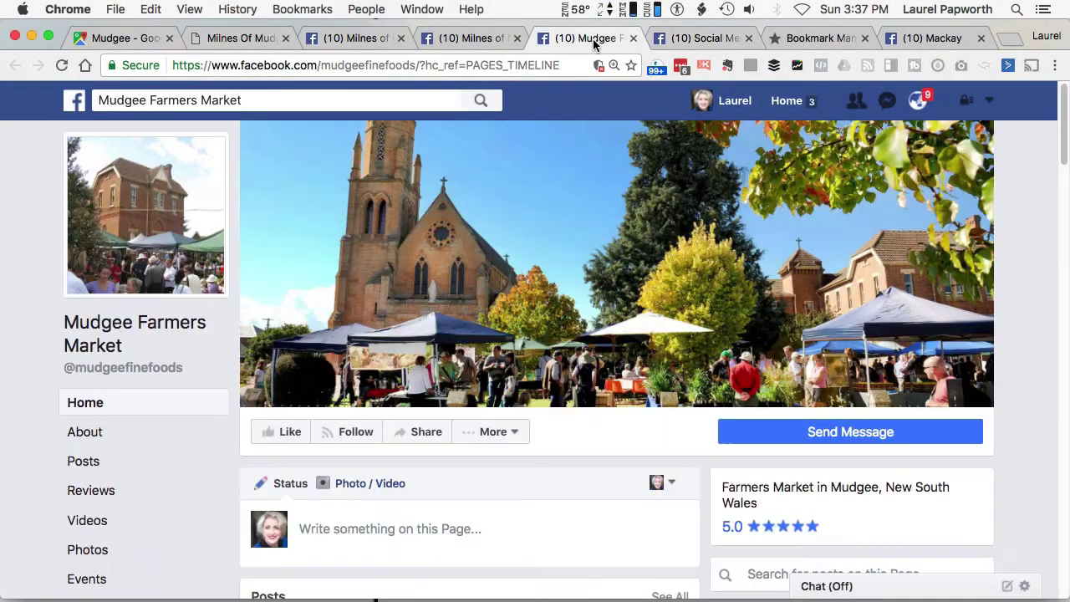
left_click(322, 66)
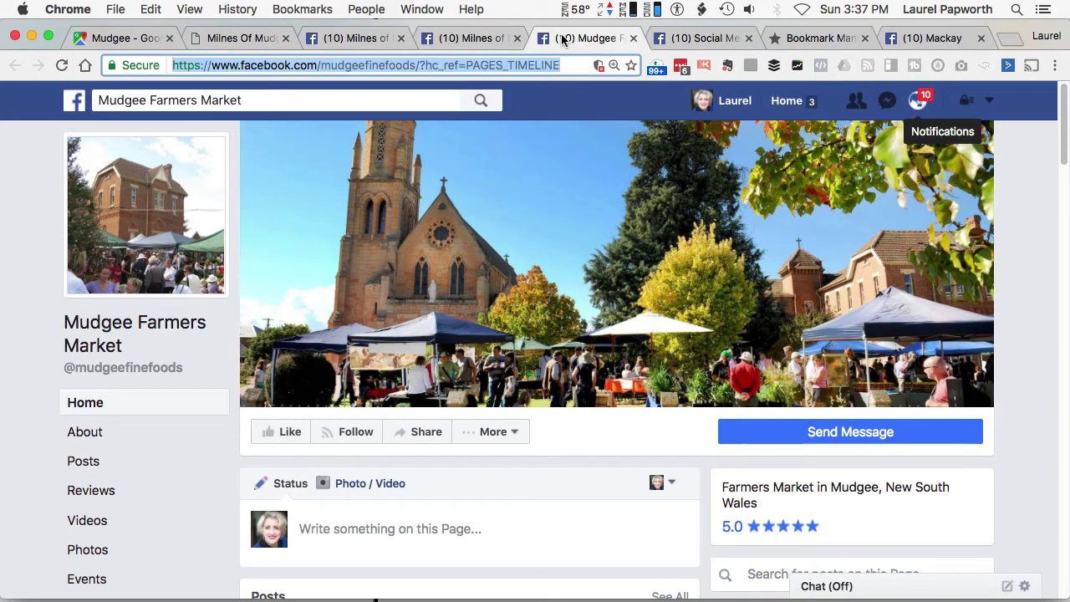
key("Return")
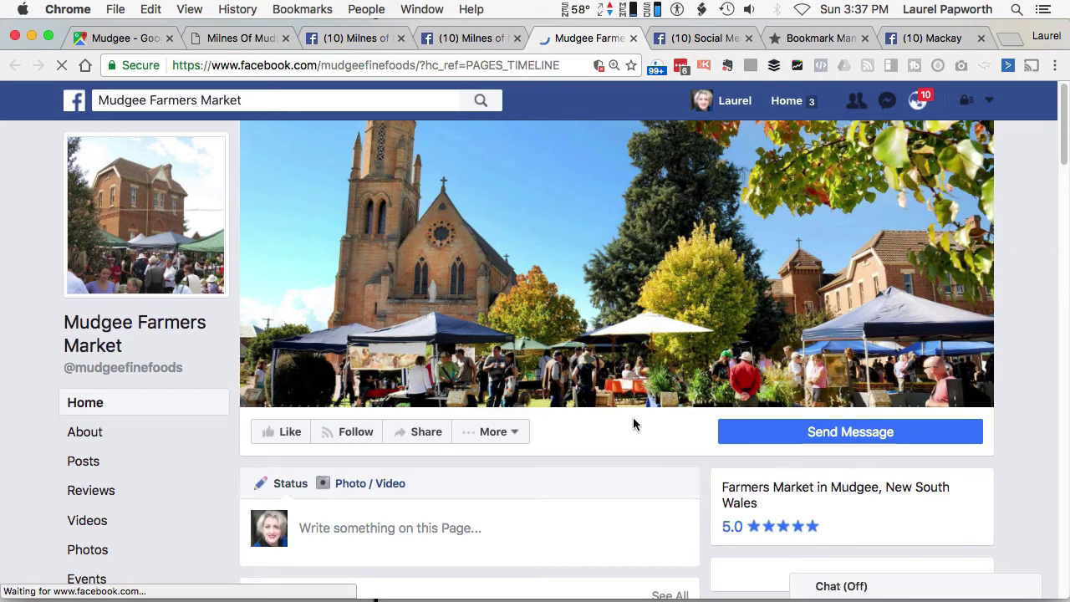
Like Mudgee Farmers Market as the Social Media for Farmers' & Growers' Markets page.
left_click(511, 436)
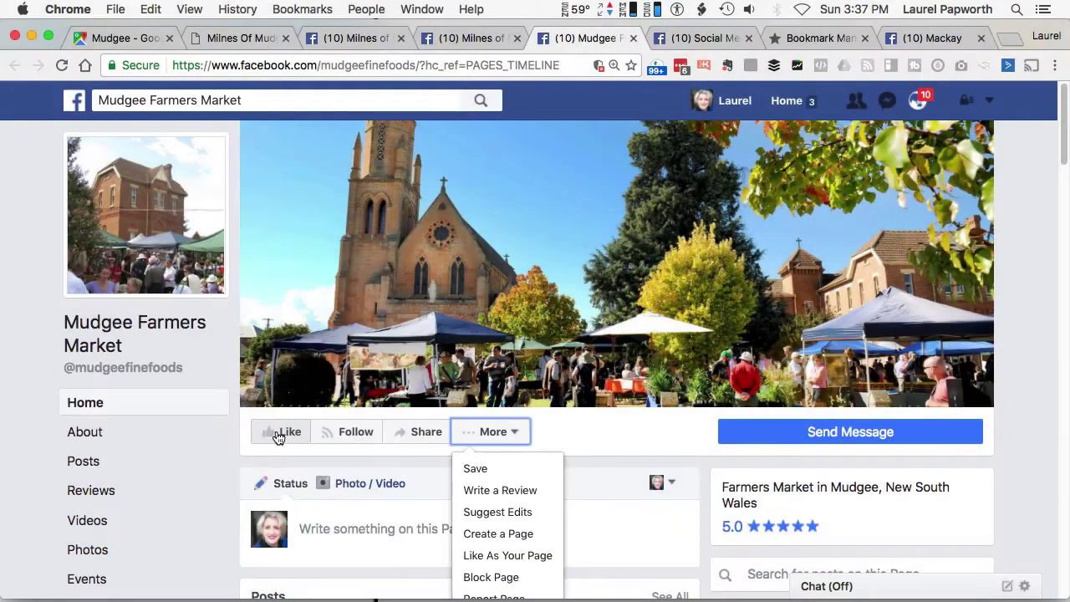
left_click(539, 566)
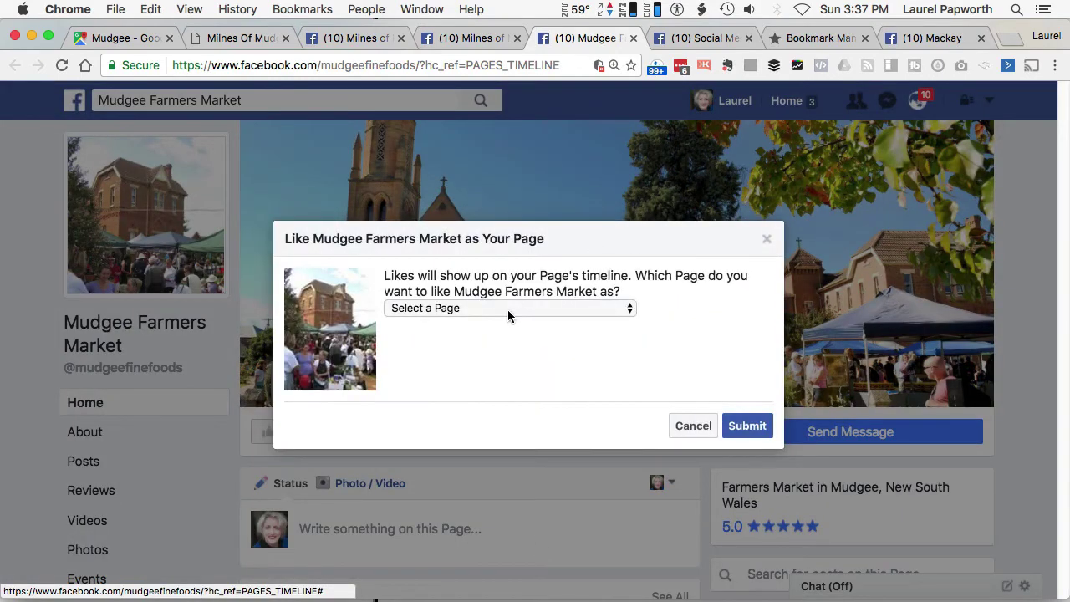
left_click(507, 309)
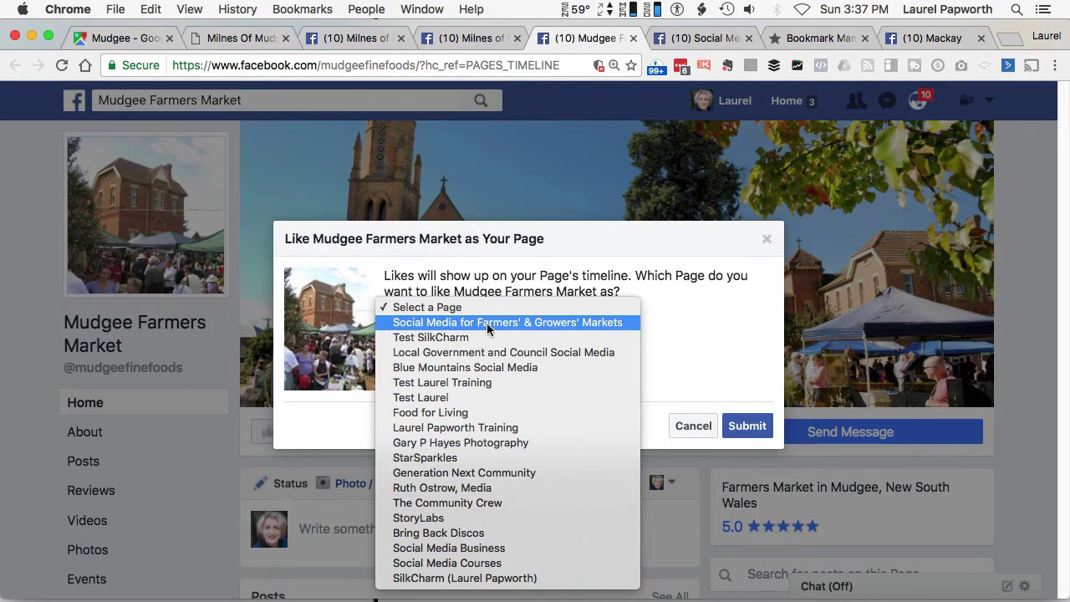
left_click(615, 327)
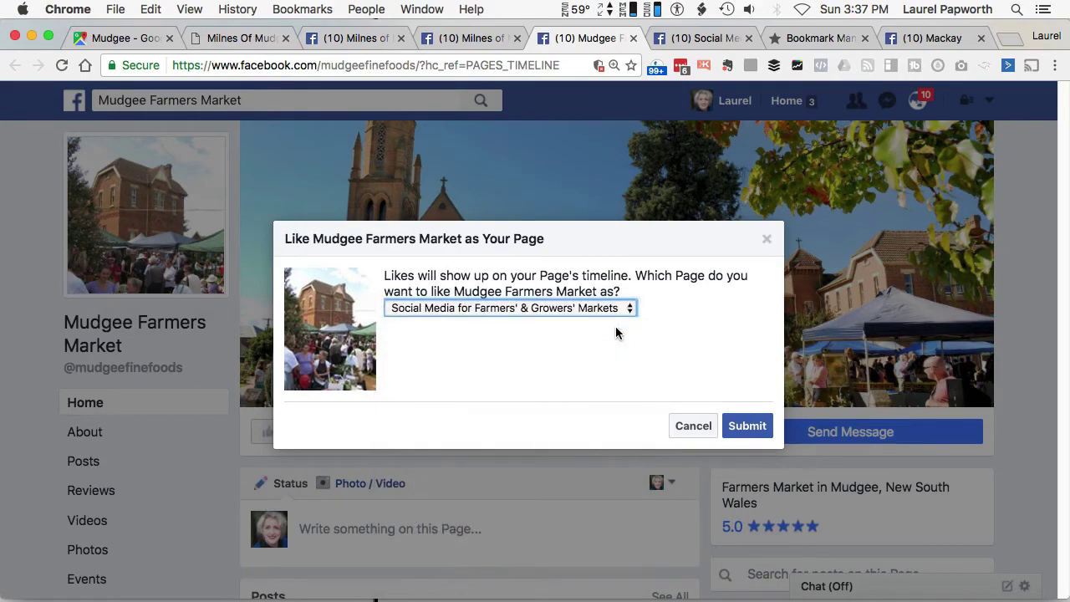
left_click(746, 426)
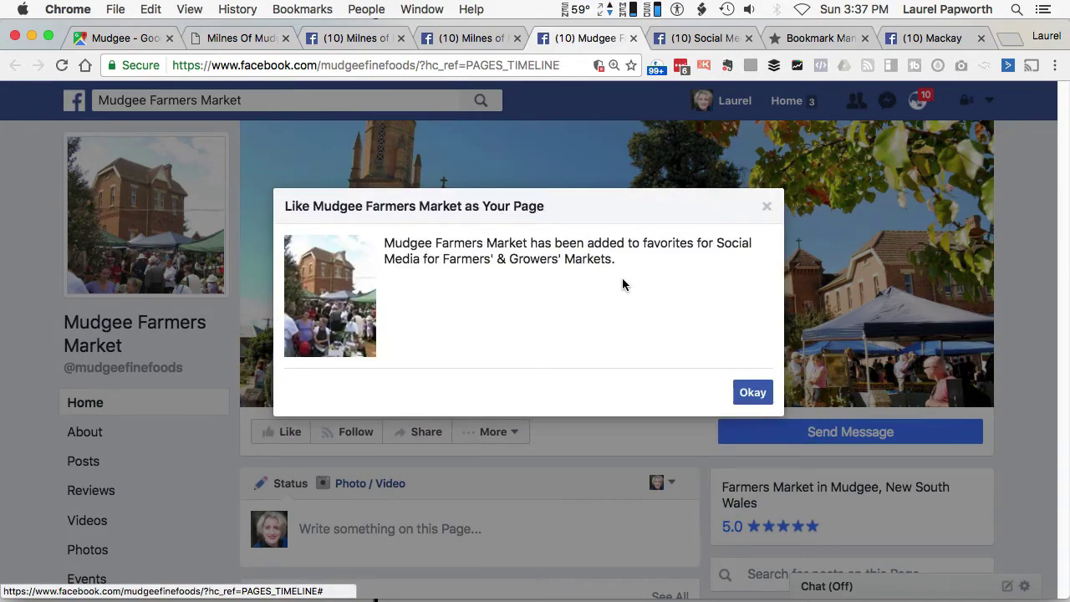
key("Escape")
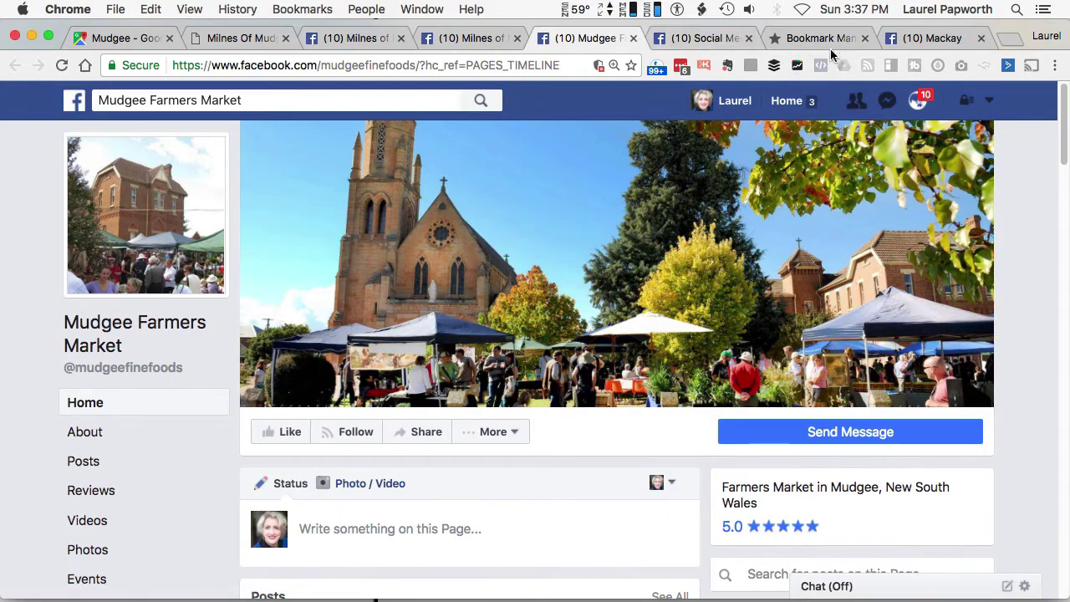
Return to the new page and check that its Pages Feed shows Mudgee Farmers Market's raffle post.
left_click(707, 40)
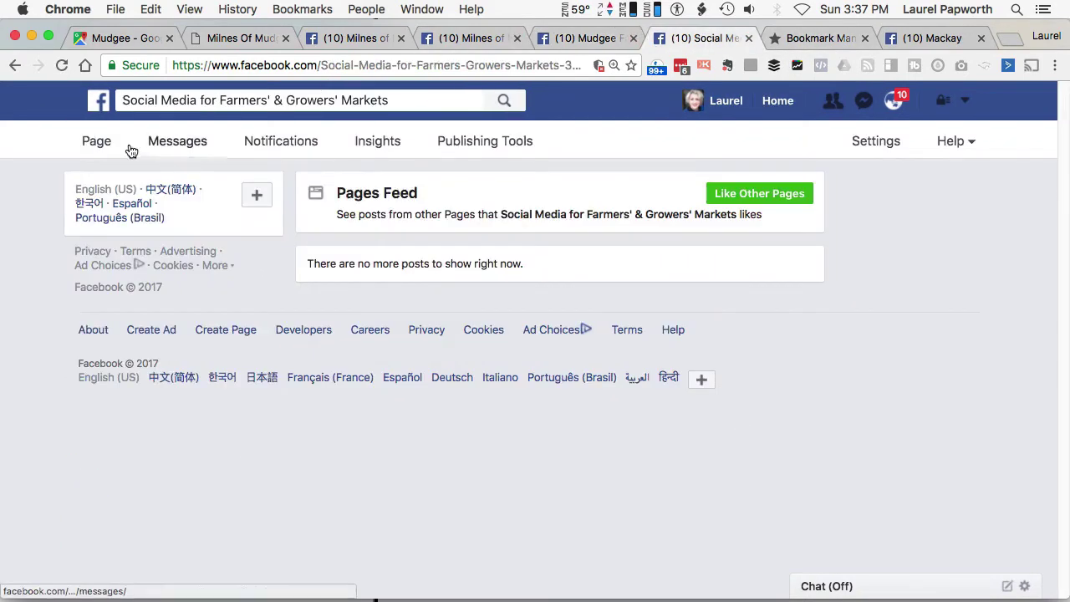
left_click(92, 142)
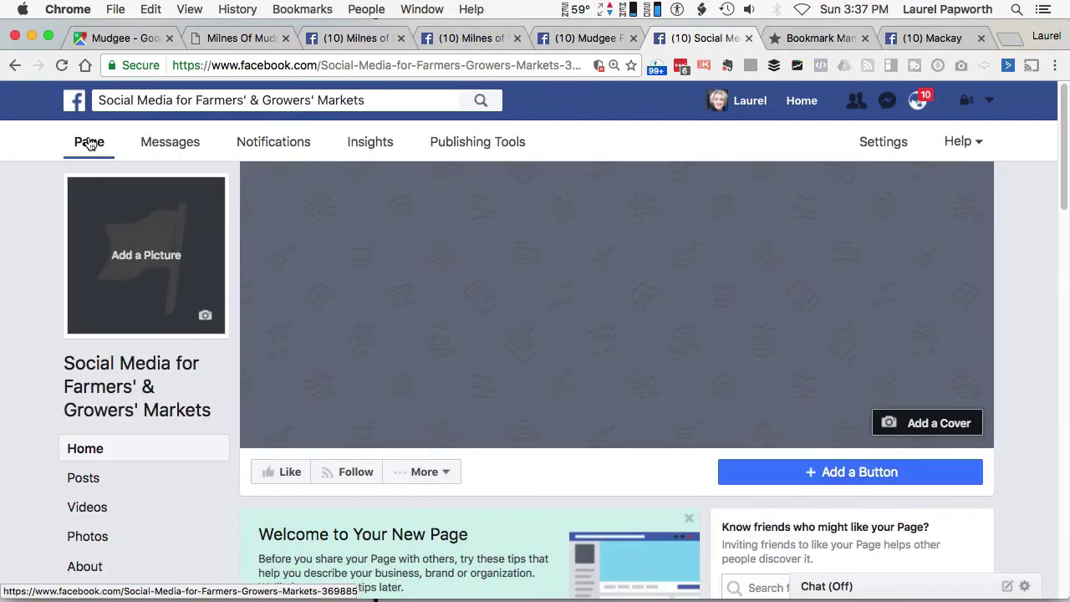
scroll(713, 435, "down", 10)
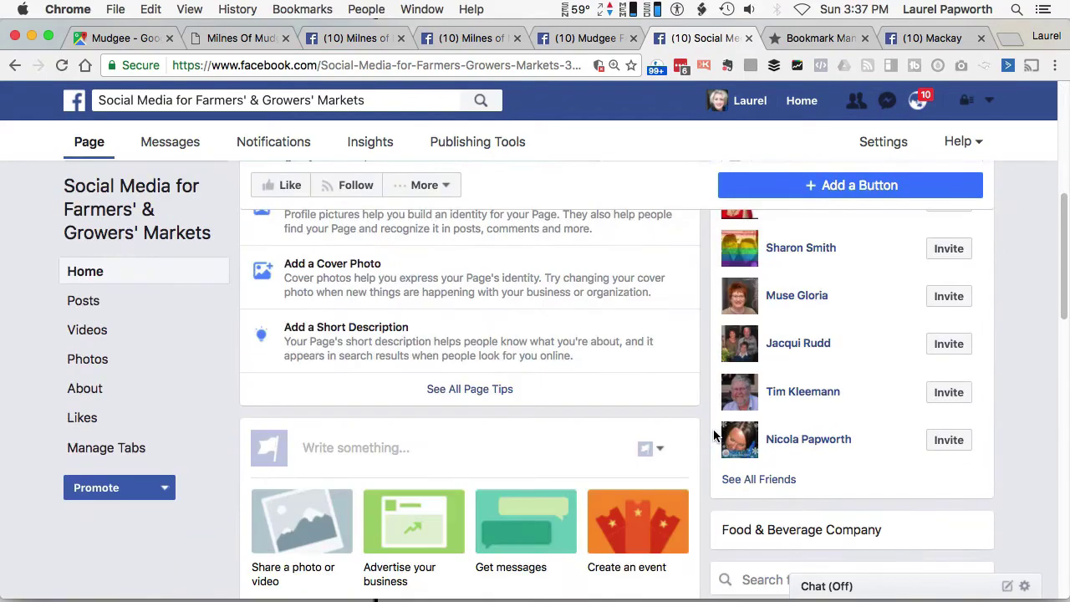
scroll(712, 435, "up", 5)
scroll(714, 432, "down", 3)
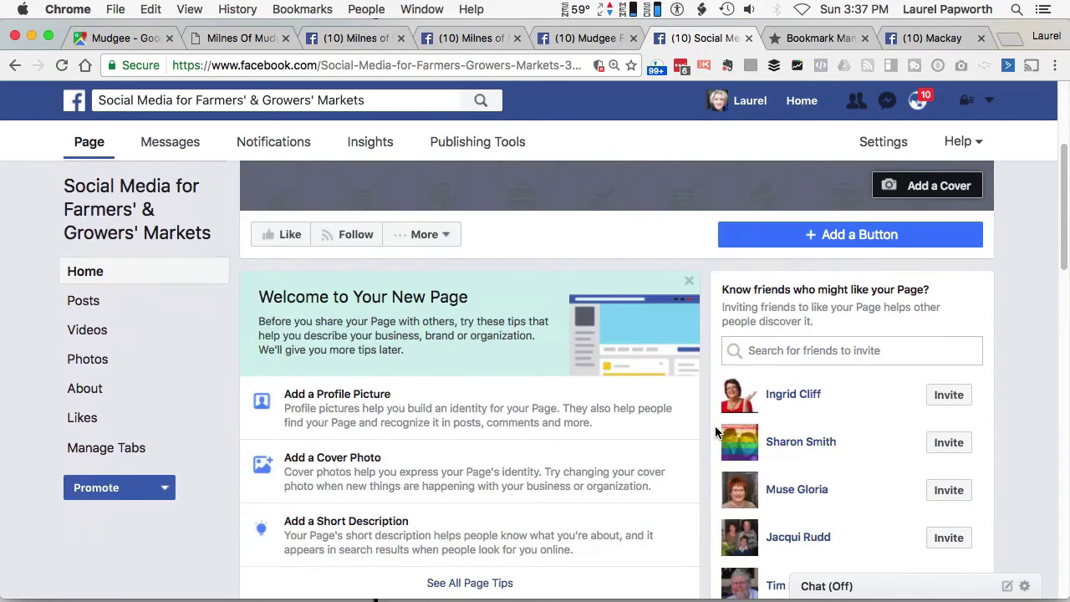
scroll(716, 432, "down", 5)
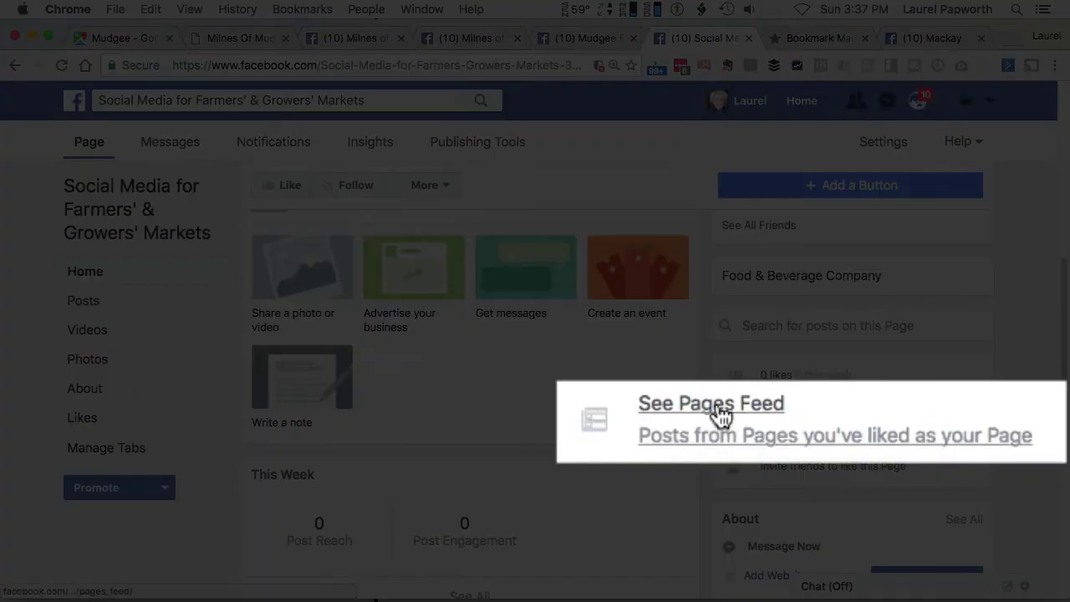
left_click(794, 409)
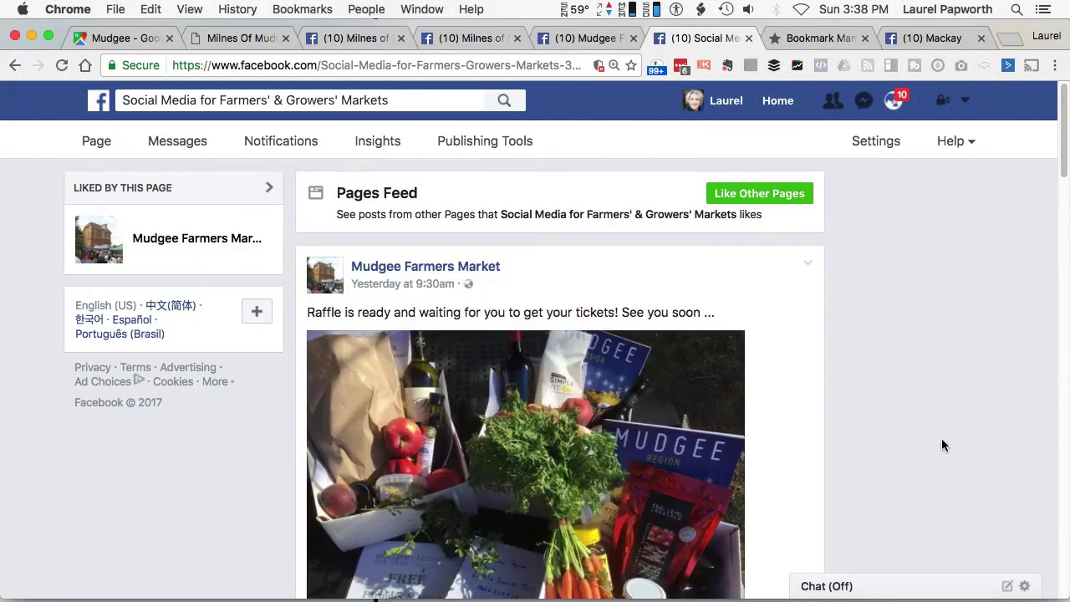
scroll(941, 438, "down", 5)
scroll(941, 438, "up", 5)
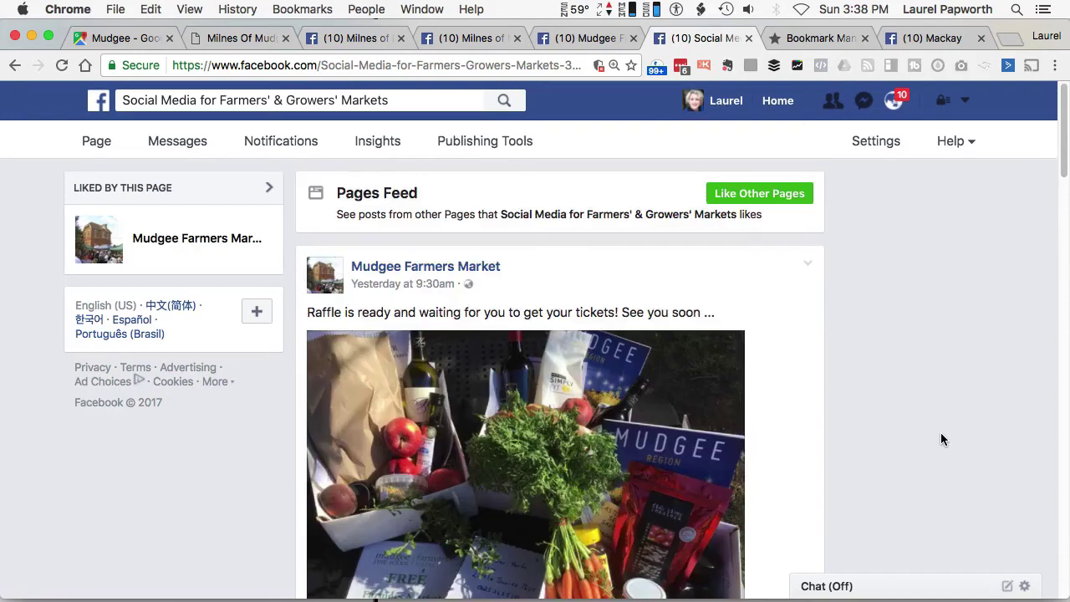